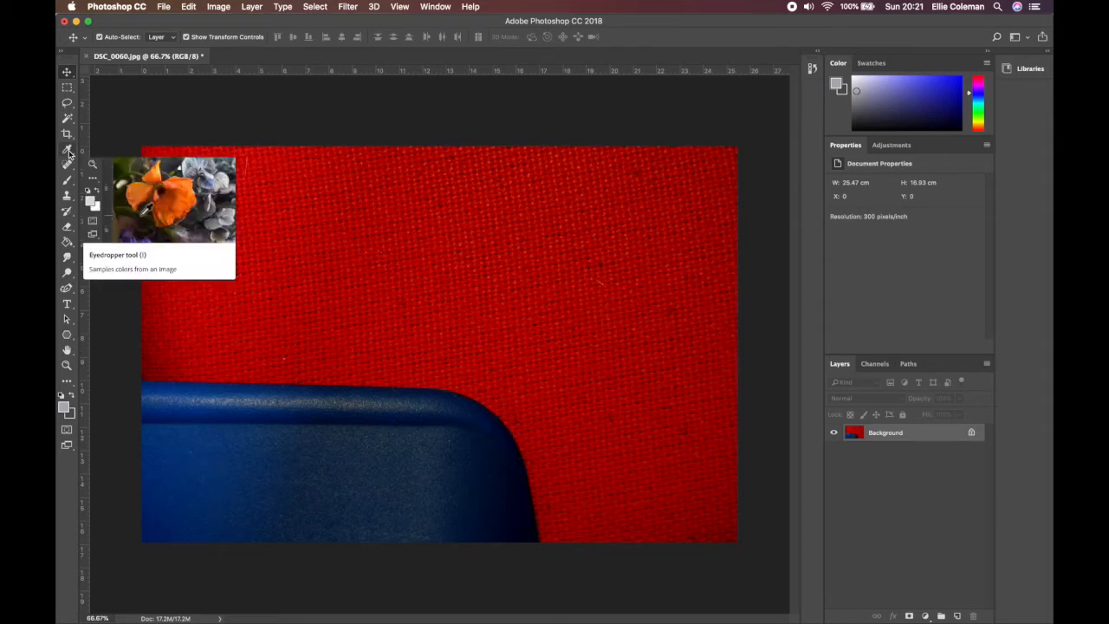
Step: Select a circular area about 8.6 cm across with the Elliptical Marquee tool, spanning the red fabric and blue edge
click(68, 88)
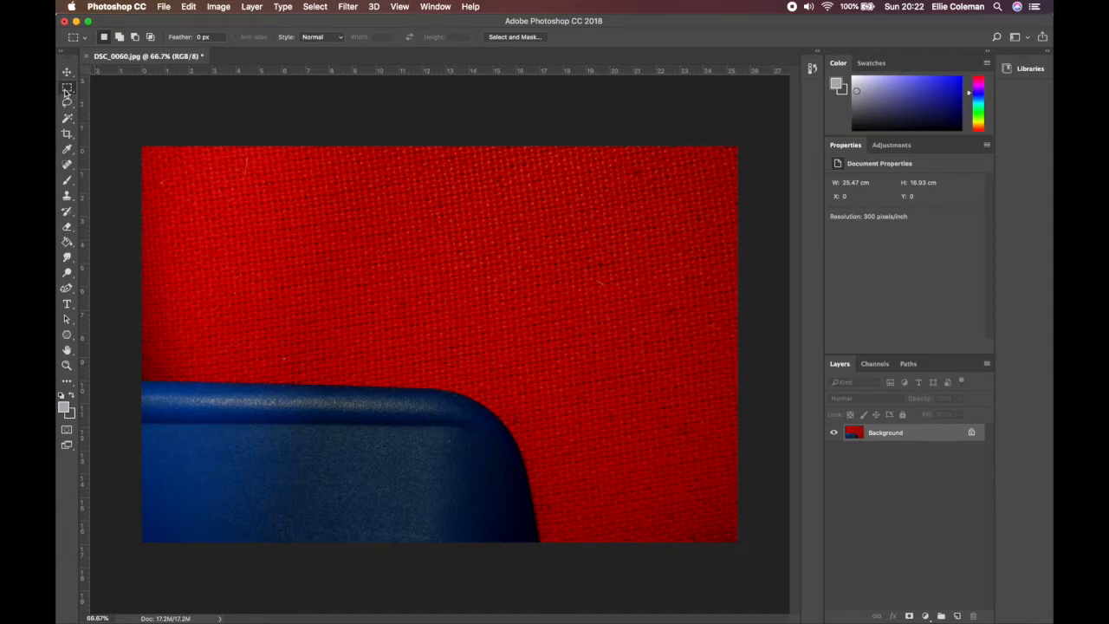
click(68, 90)
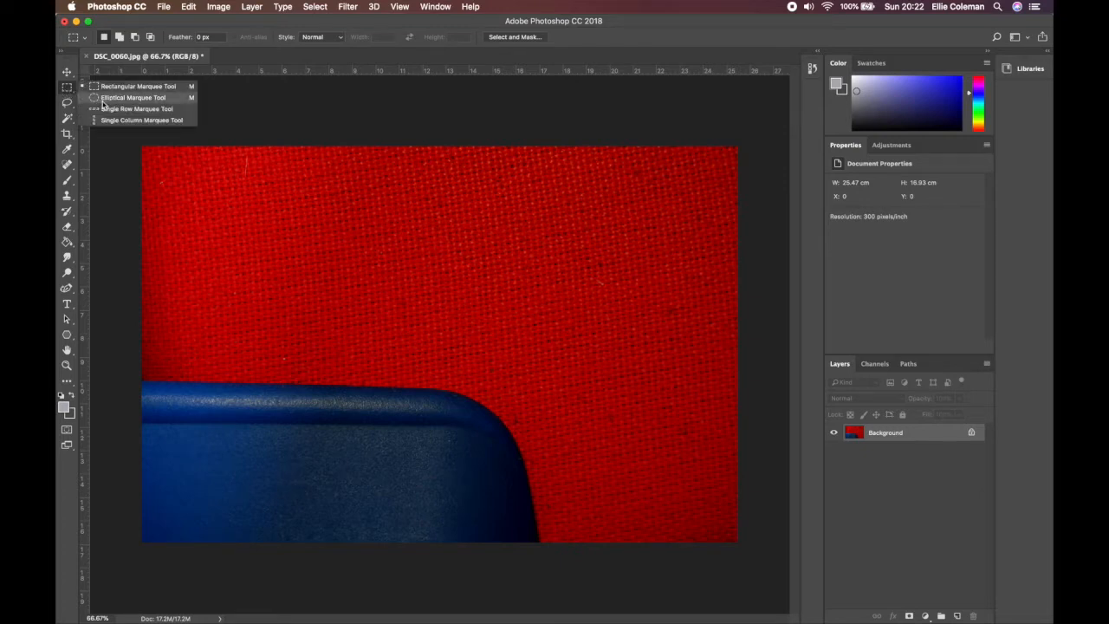
click(104, 102)
drag(198, 501, 551, 300)
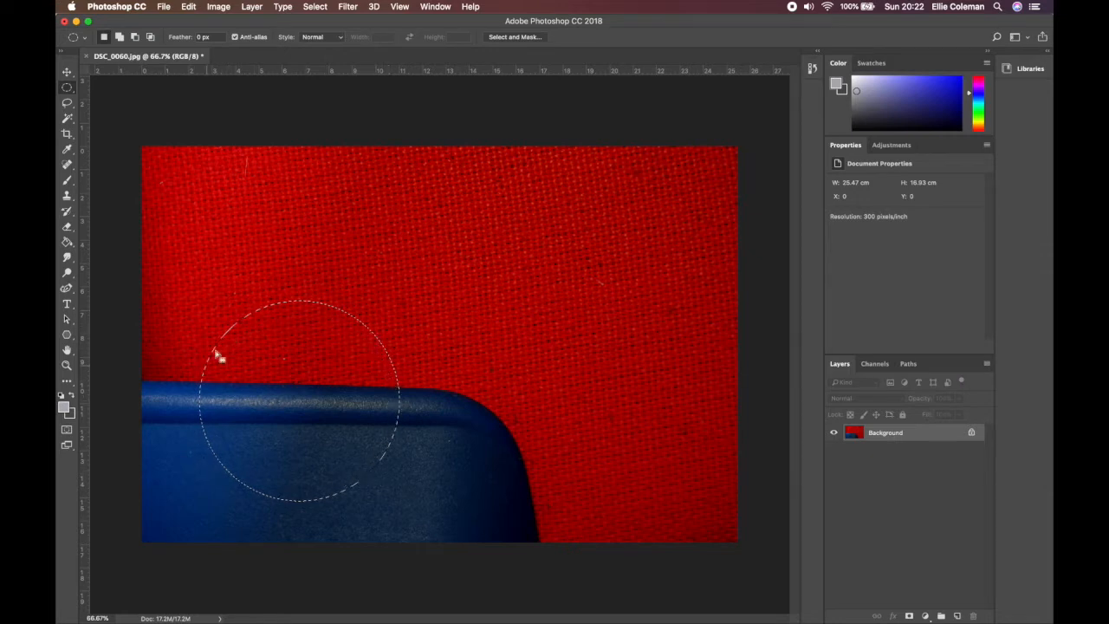
Step: Copy the circular selection to a new layer and hide the Background layer
right_click(288, 373)
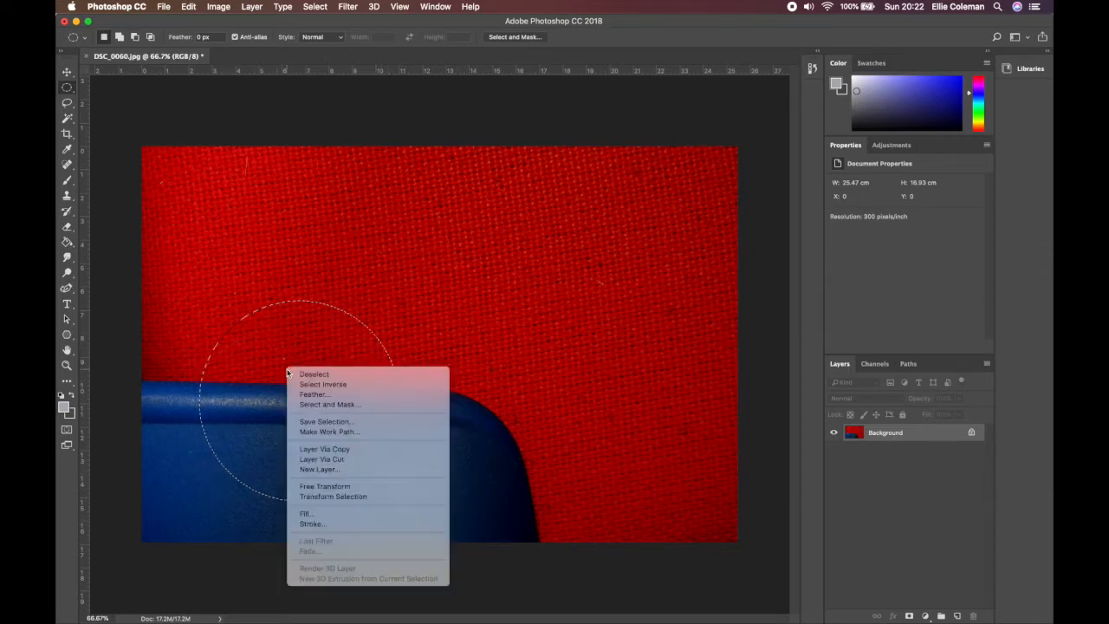
click(337, 451)
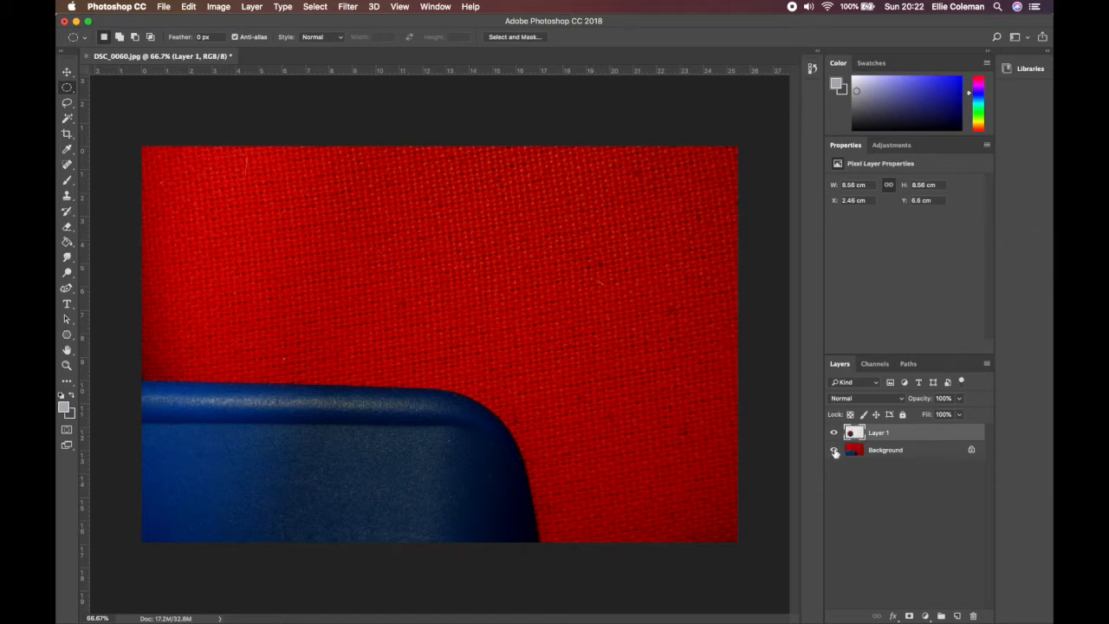
click(835, 451)
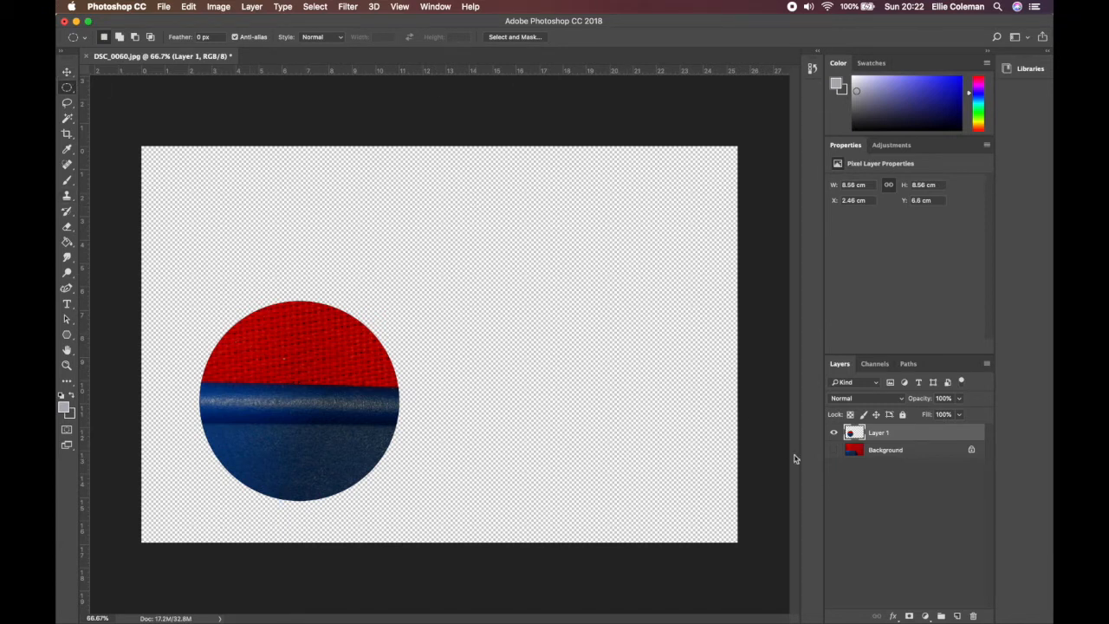
Step: Unlock the Background layer, try deleting it, and undo the deletion
click(924, 456)
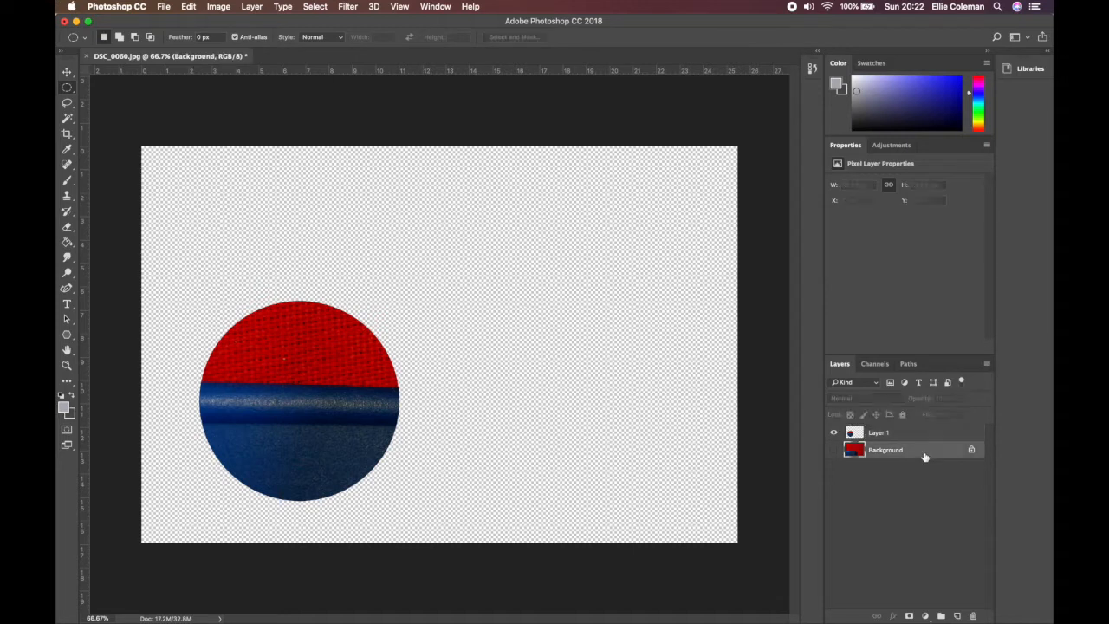
click(972, 452)
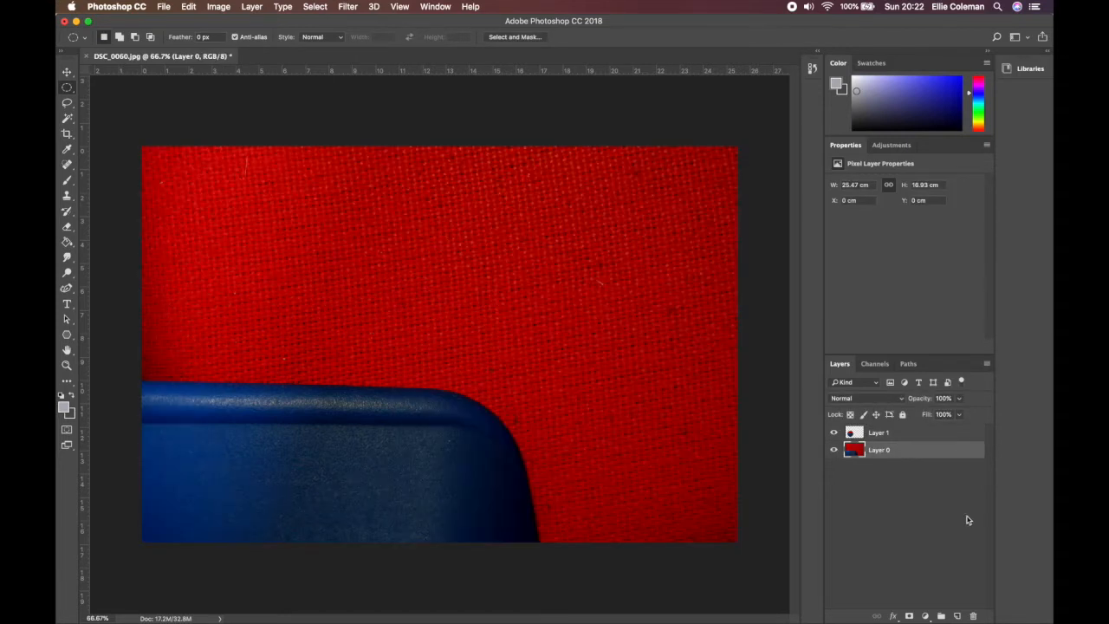
key(Delete)
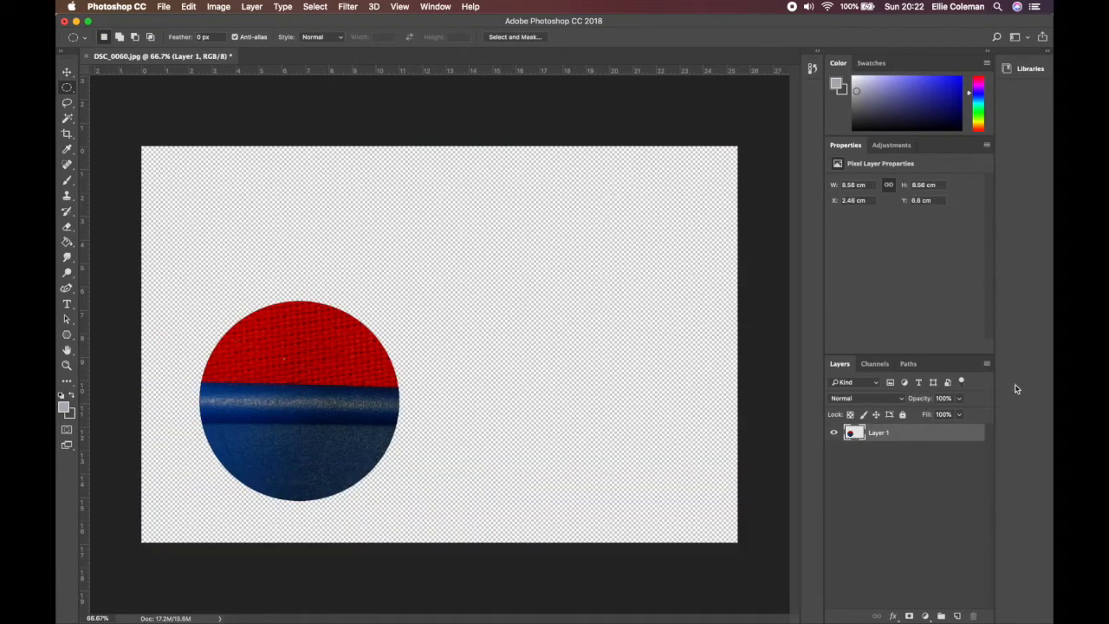
key(super+z)
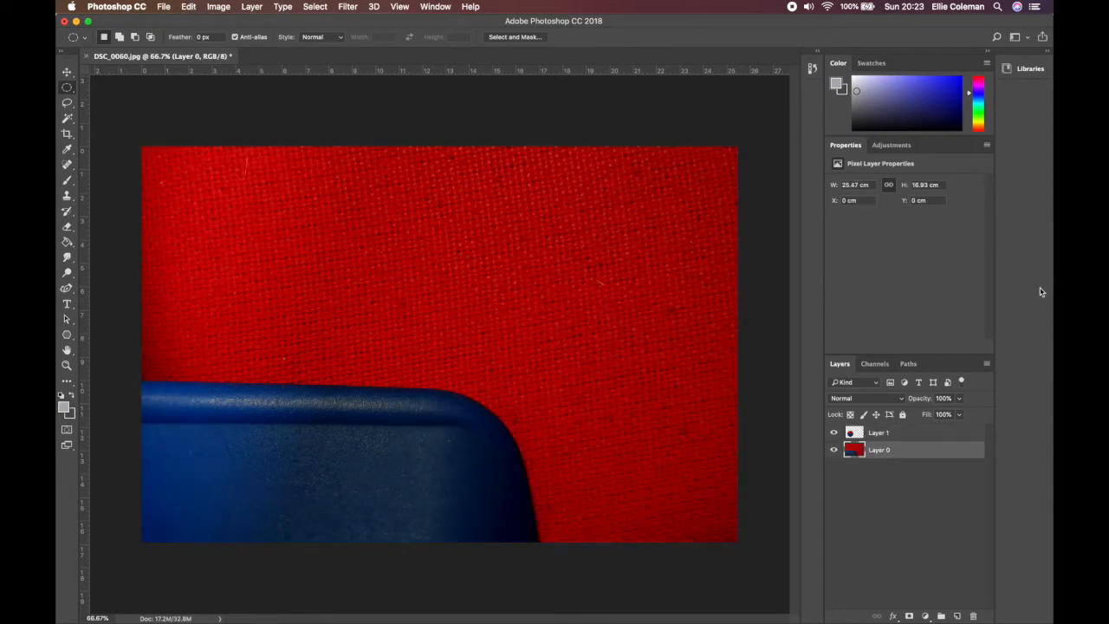
Step: Hide the full photo on Layer 0 and select the circular cut-out layer
click(834, 450)
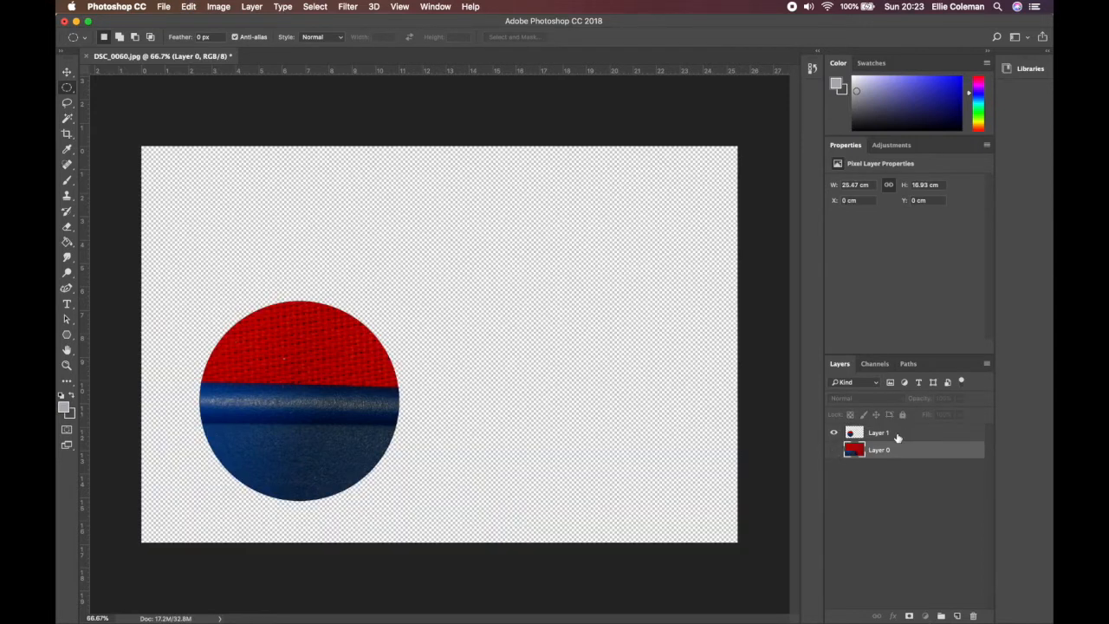
click(898, 436)
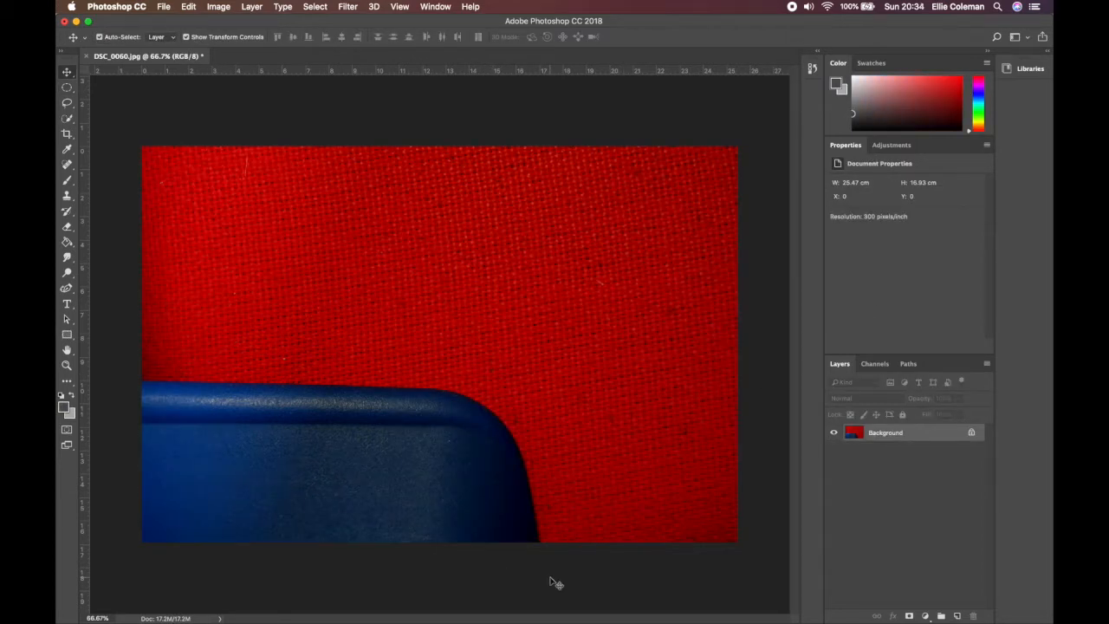
Step: Draw a three-sided Polygon tool path, about 4.1 by 4.07 in, across the red fabric and blue edge
click(67, 336)
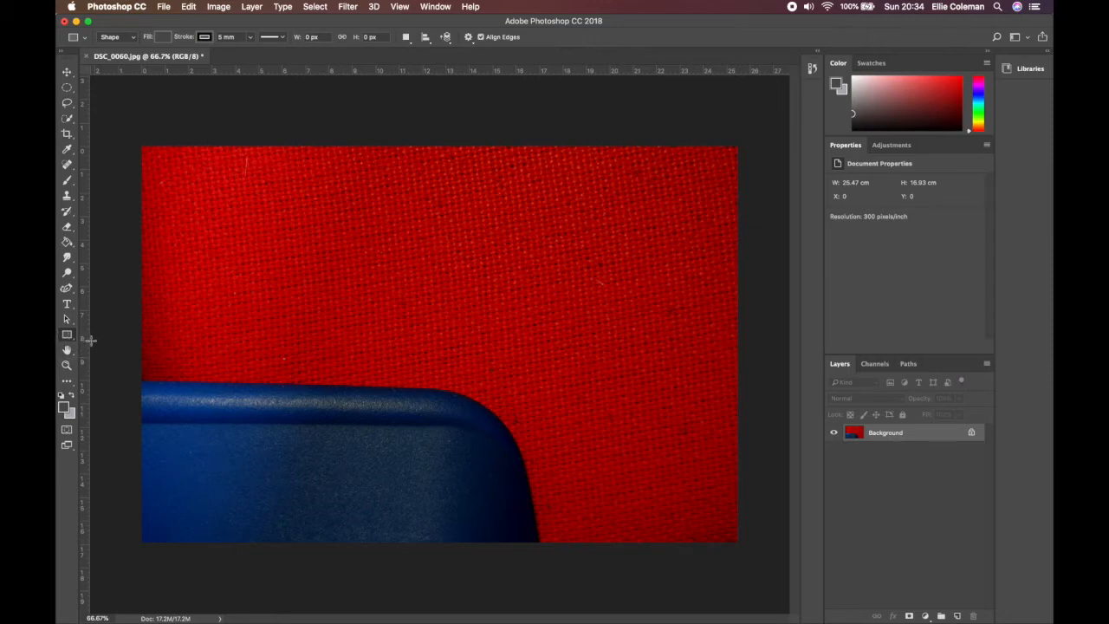
click(68, 336)
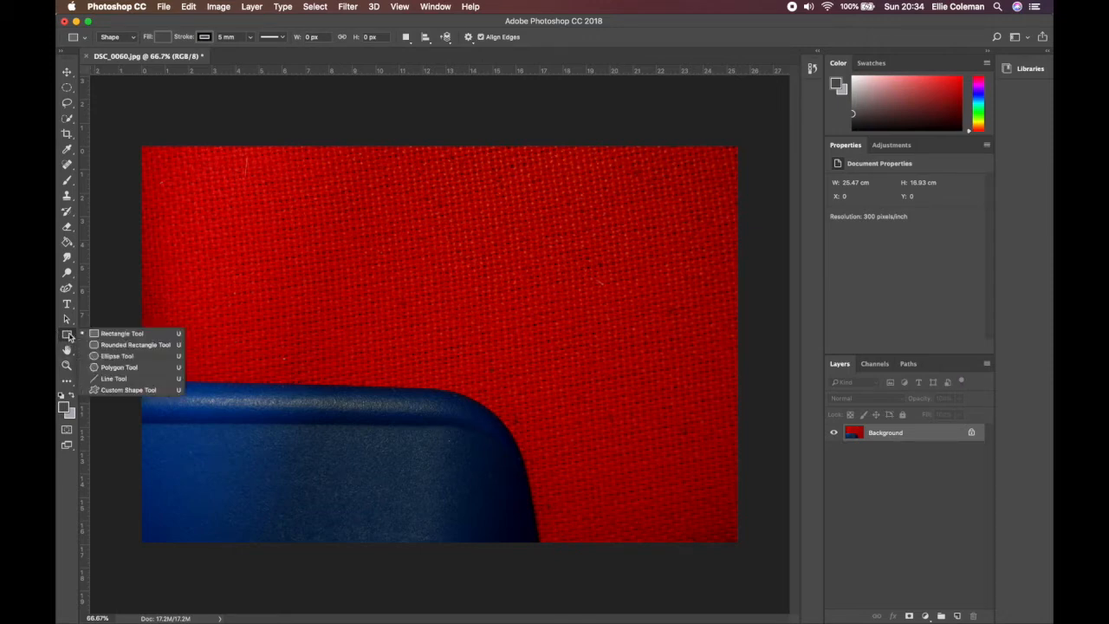
click(124, 369)
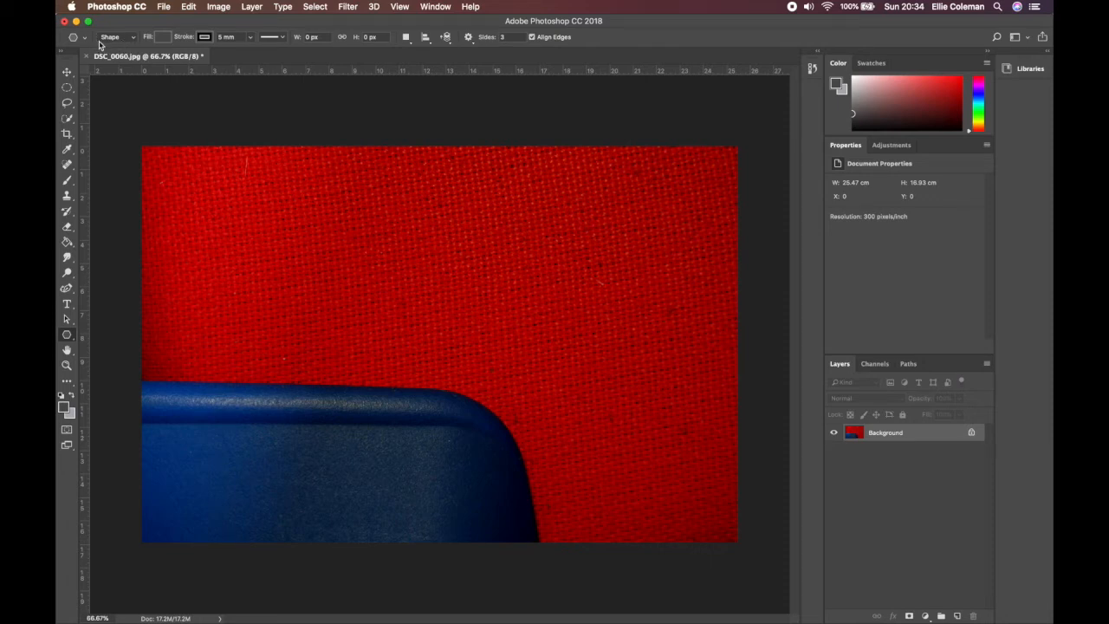
click(126, 40)
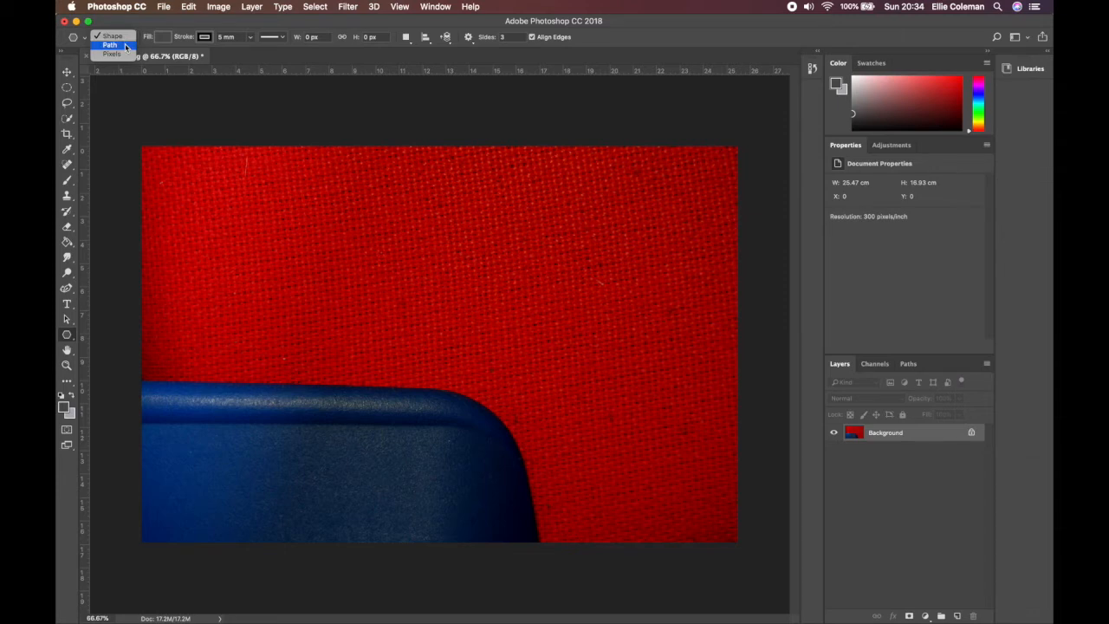
click(112, 45)
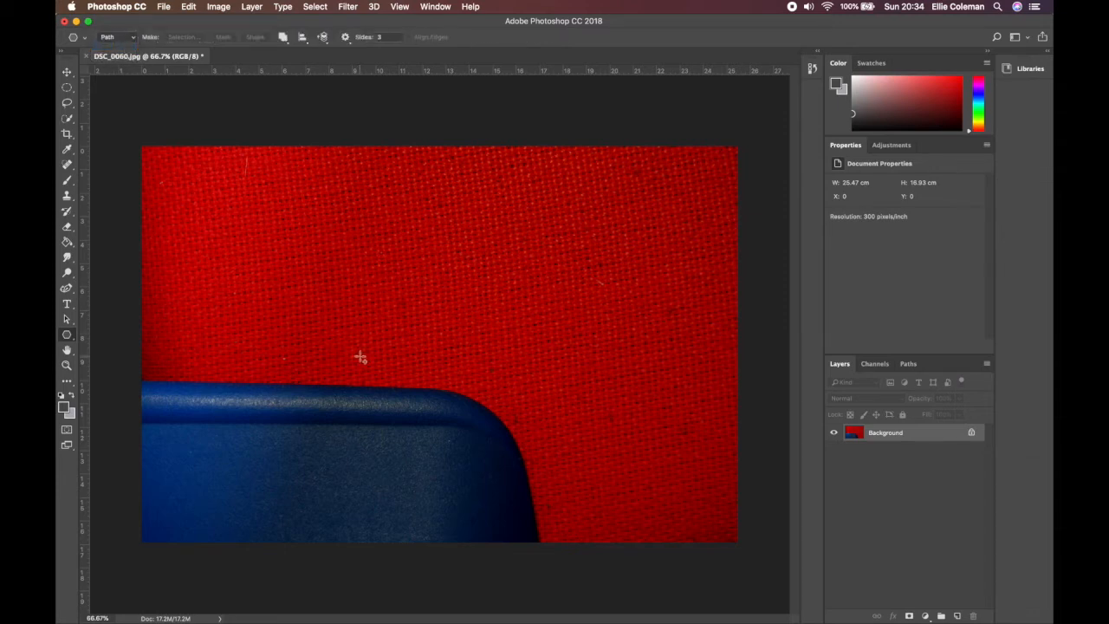
drag(319, 416, 459, 452)
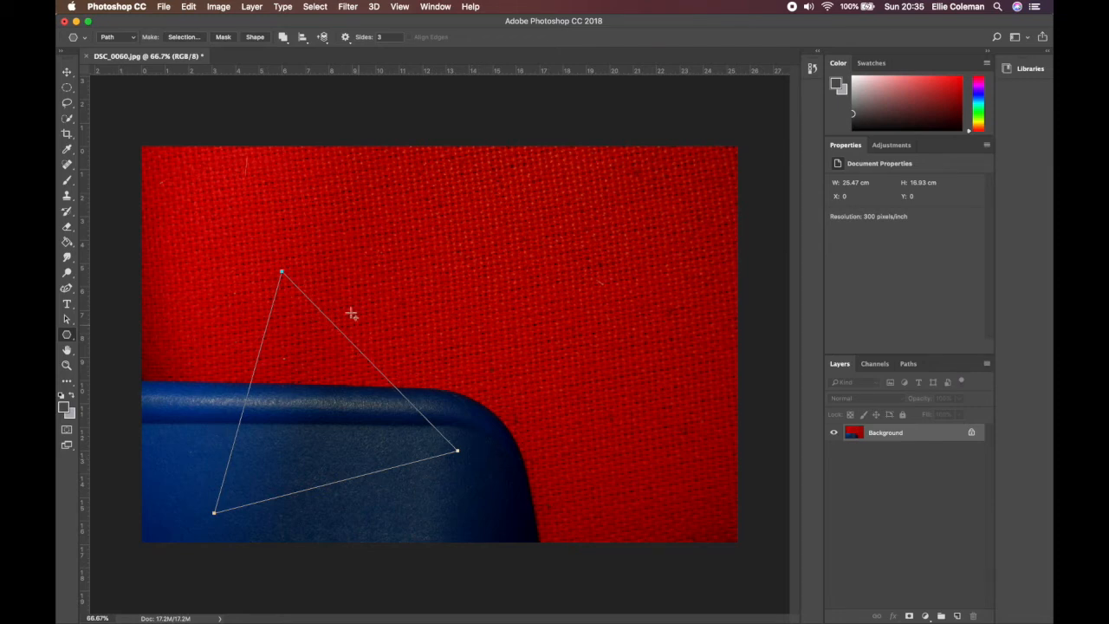
Step: Convert the triangle path to a selection with 0 pixels feather and isolate it on a new layer with the Background hidden
click(182, 37)
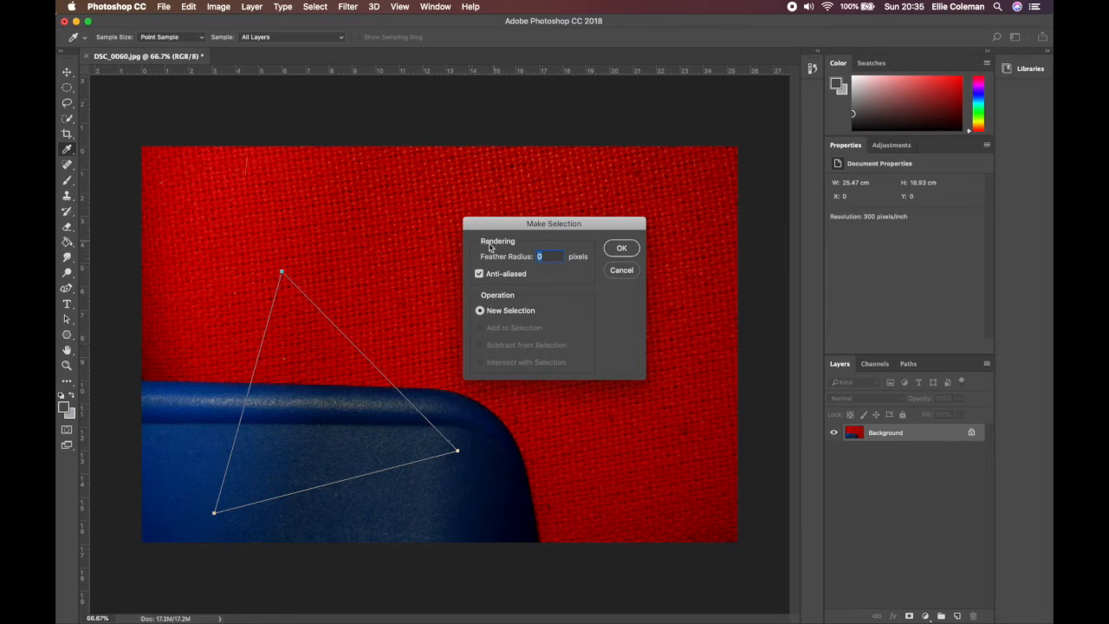
click(621, 248)
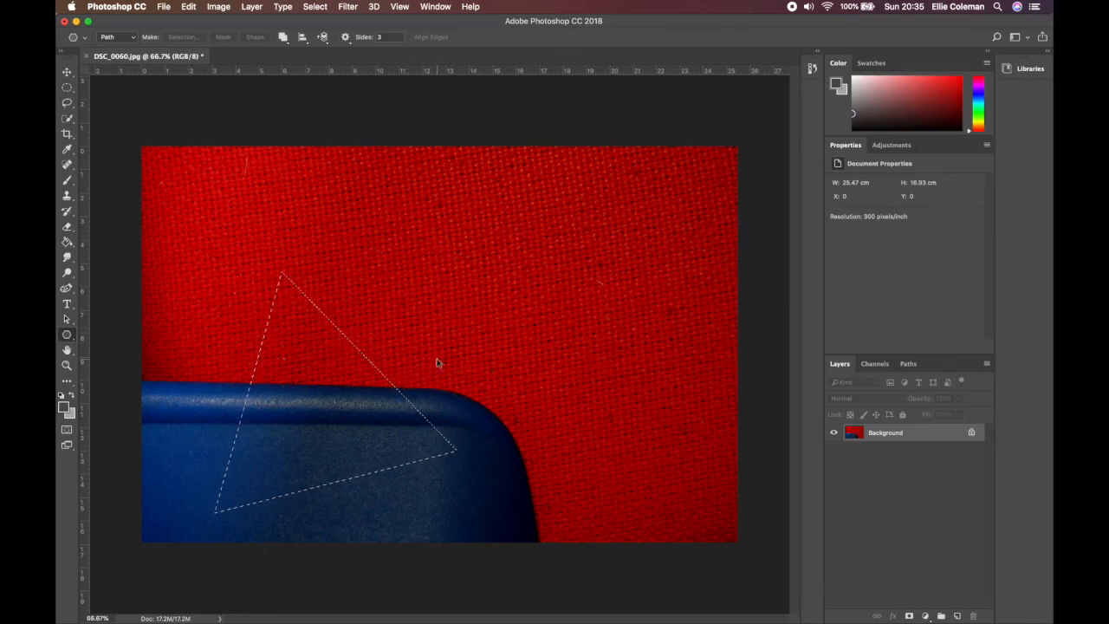
key(super+j)
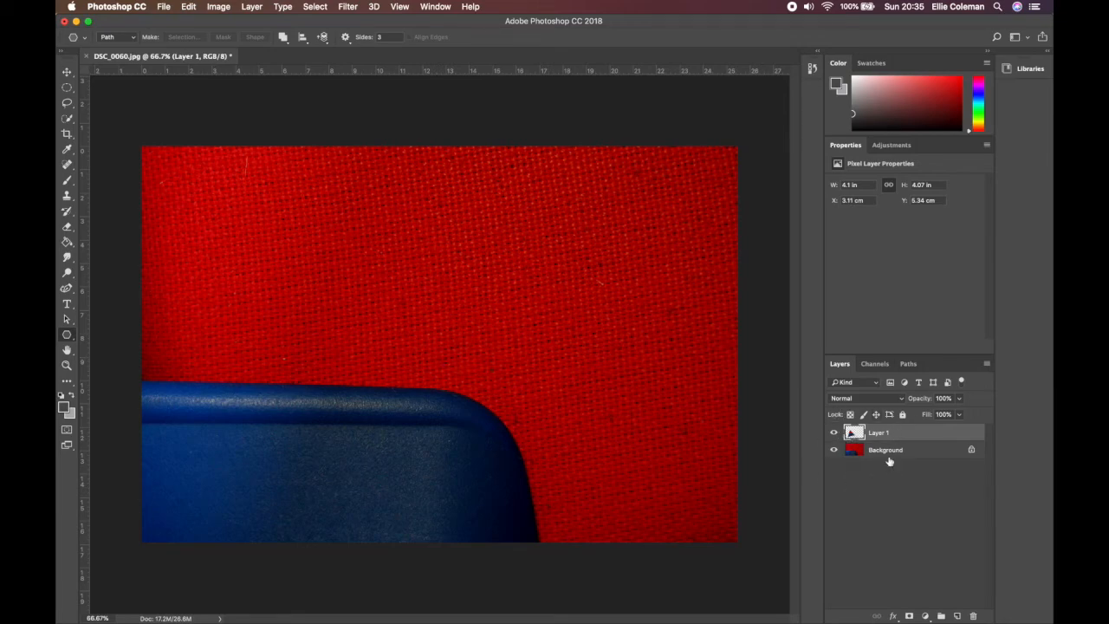
click(834, 450)
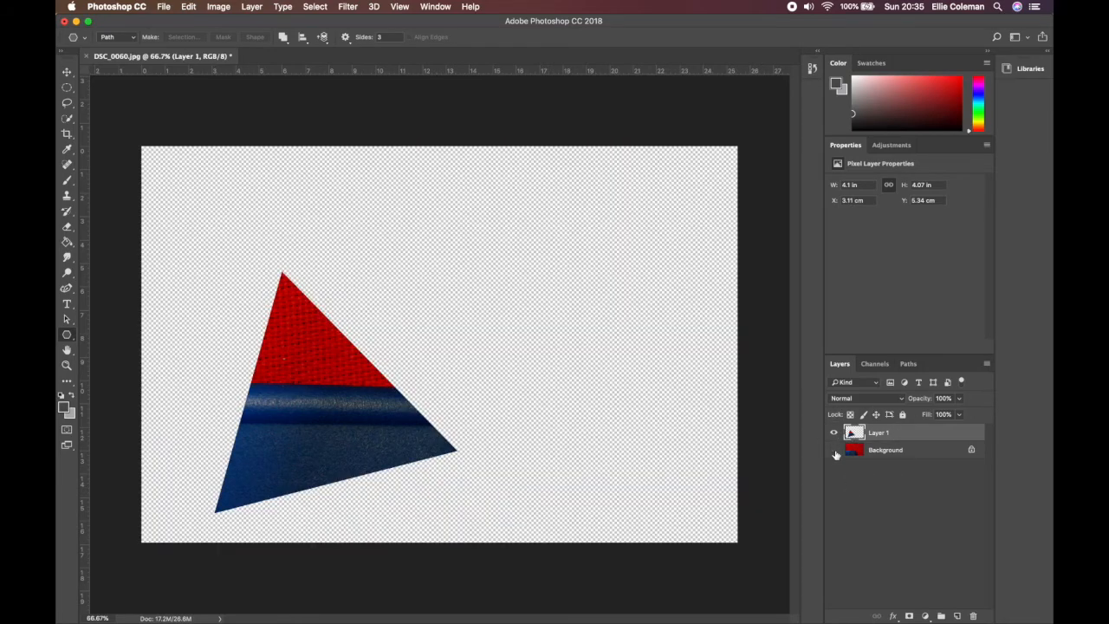
Step: Move the triangle cut-out towards the canvas centre and rotate it about 52 degrees clockwise
click(67, 72)
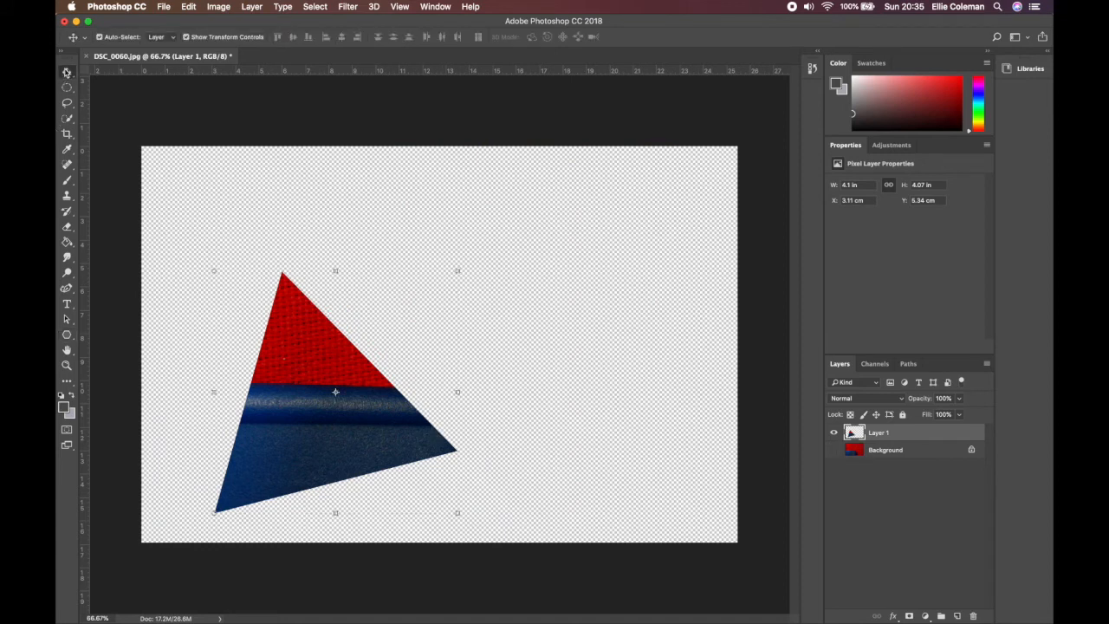
drag(328, 396, 450, 316)
drag(589, 179, 622, 344)
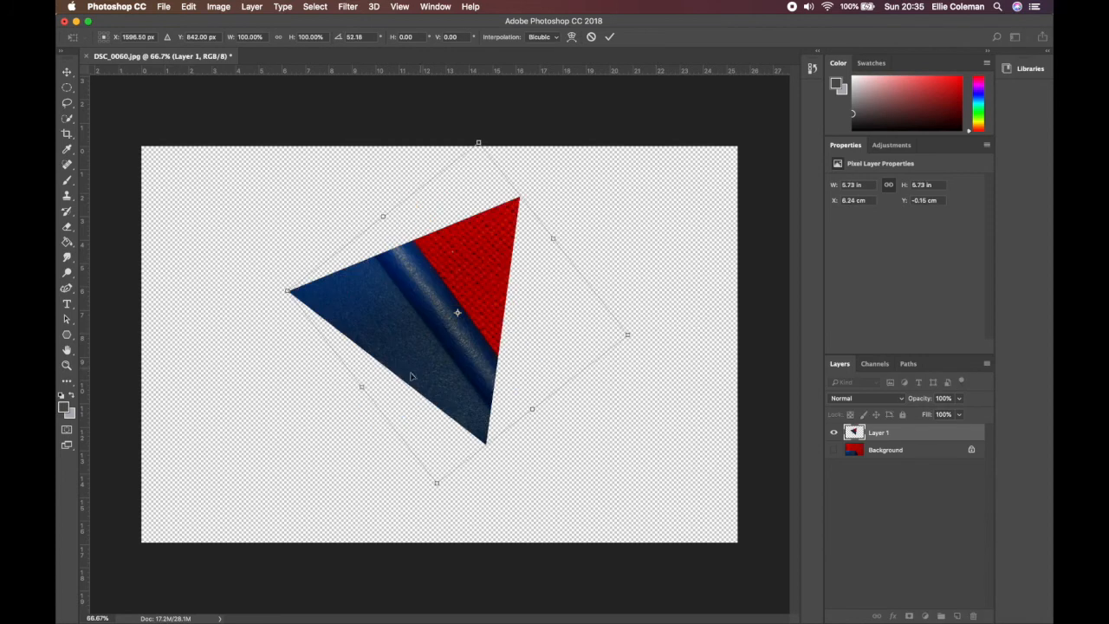
drag(437, 363, 442, 390)
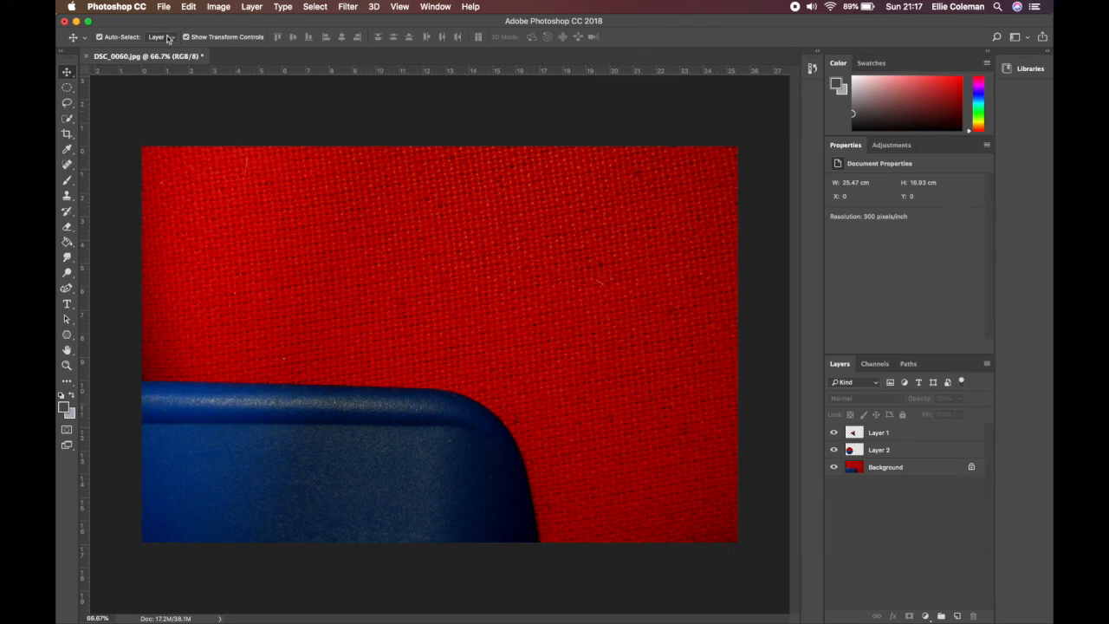
Step: Create a new 297 x 210 mm landscape document at 300 pixels/inch in RGB Color with a white background
click(163, 7)
click(175, 24)
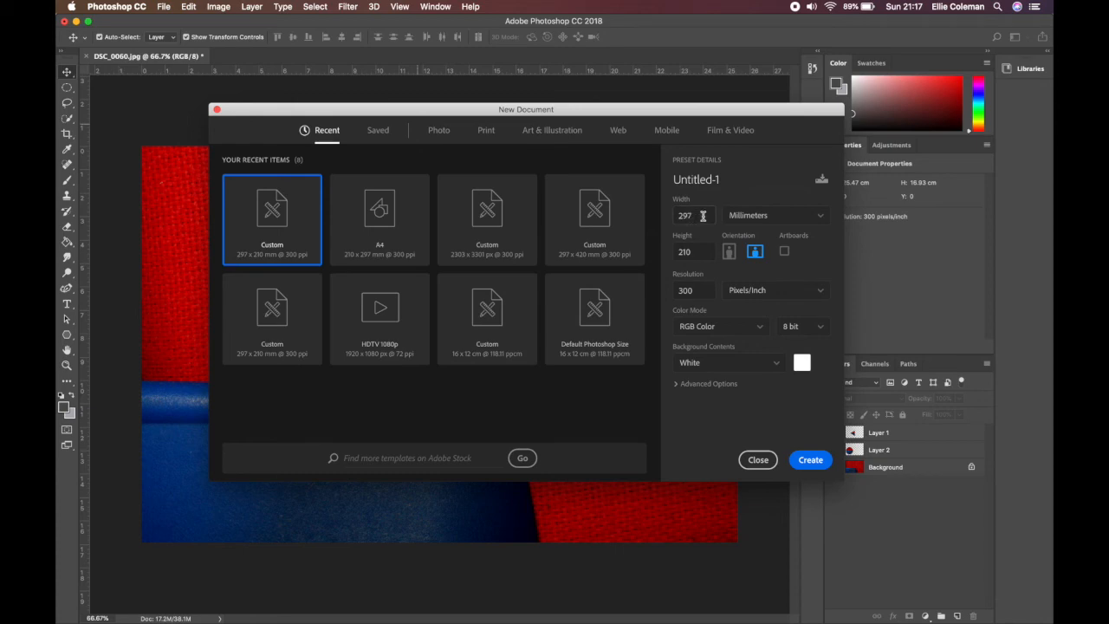
click(806, 464)
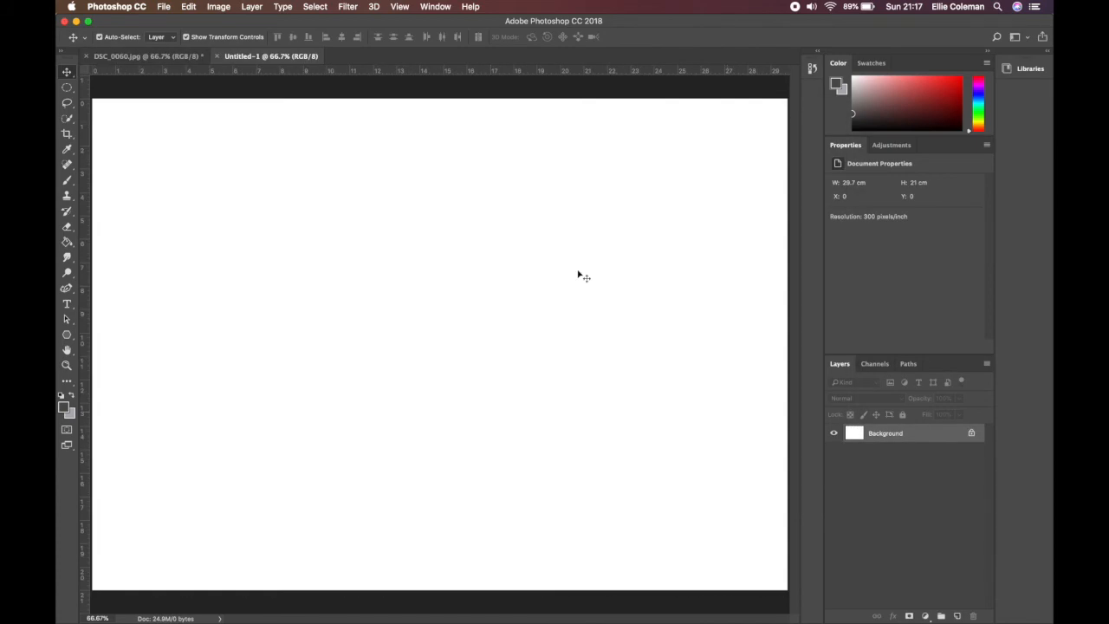
Step: Copy the triangle layer from DSC_0060.jpg into the Untitled-1 document
click(143, 55)
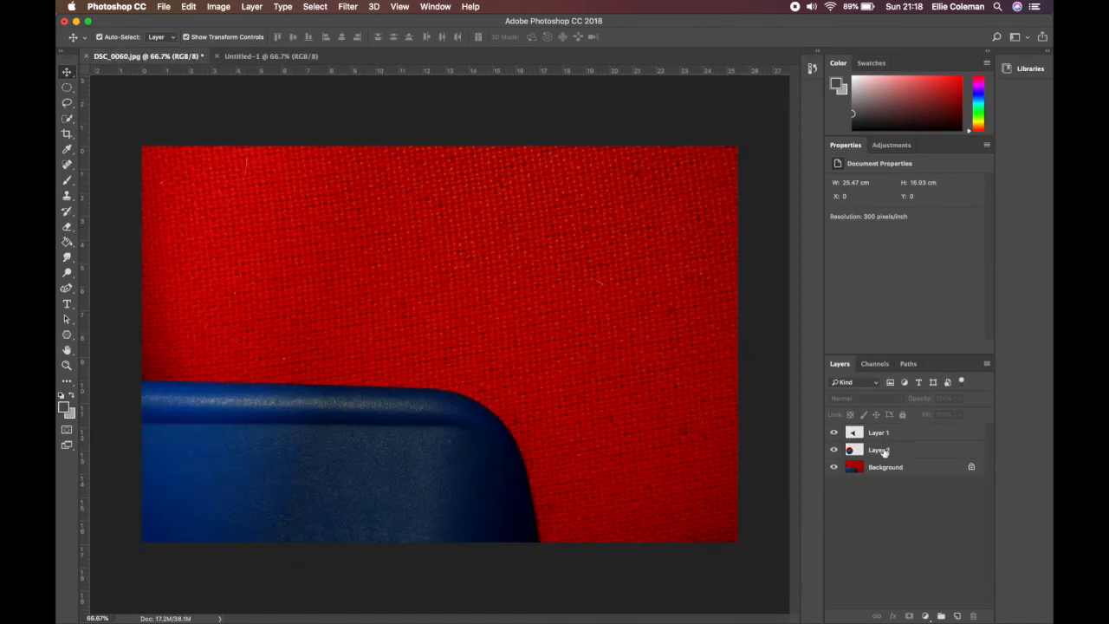
click(895, 438)
drag(895, 438, 319, 282)
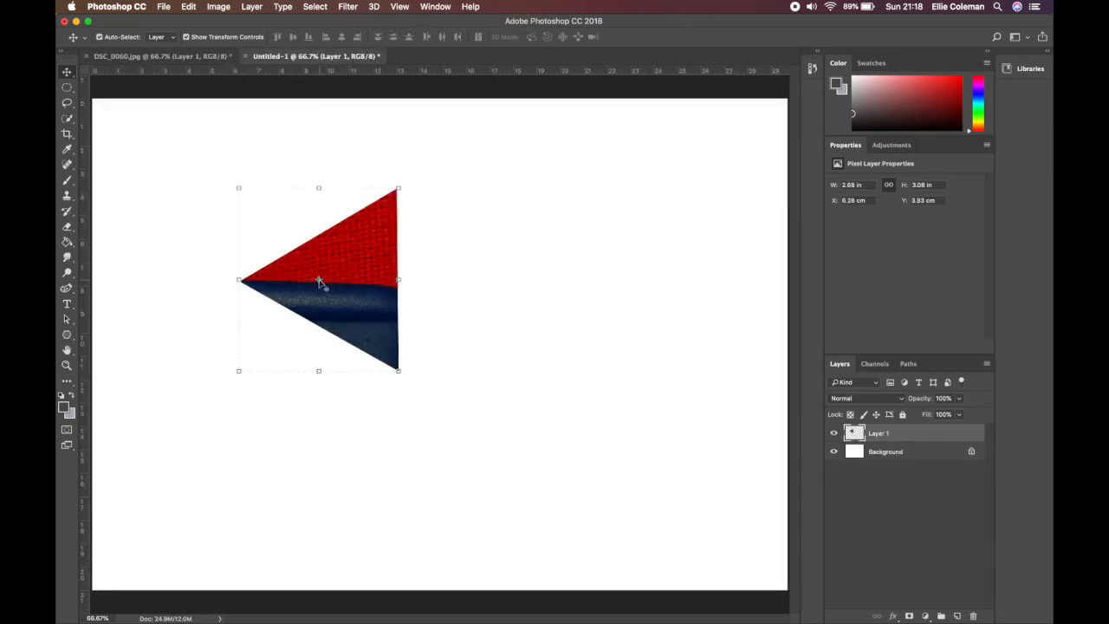
Step: Hide the Background in DSC_0060.jpg and copy the circle on Layer 2 into the Untitled-1 document
click(188, 57)
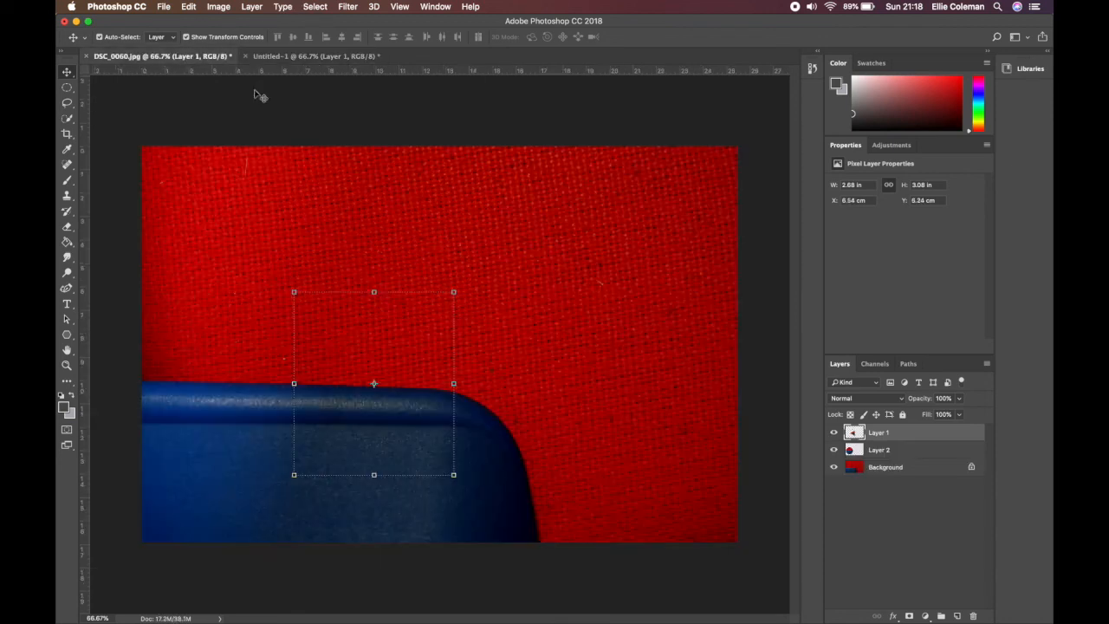
click(916, 451)
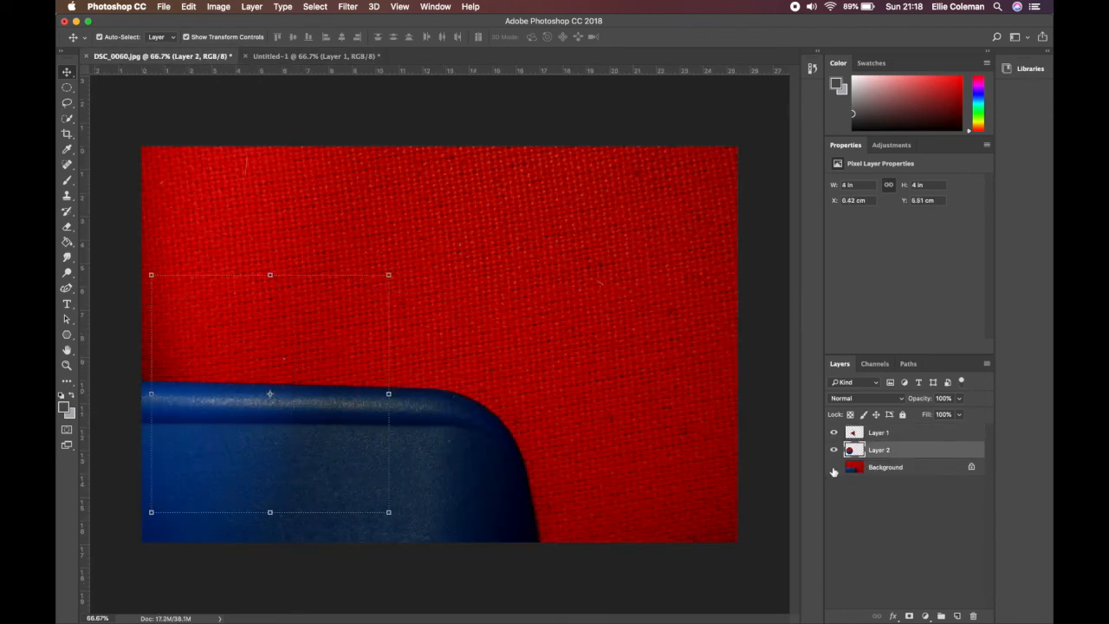
click(833, 468)
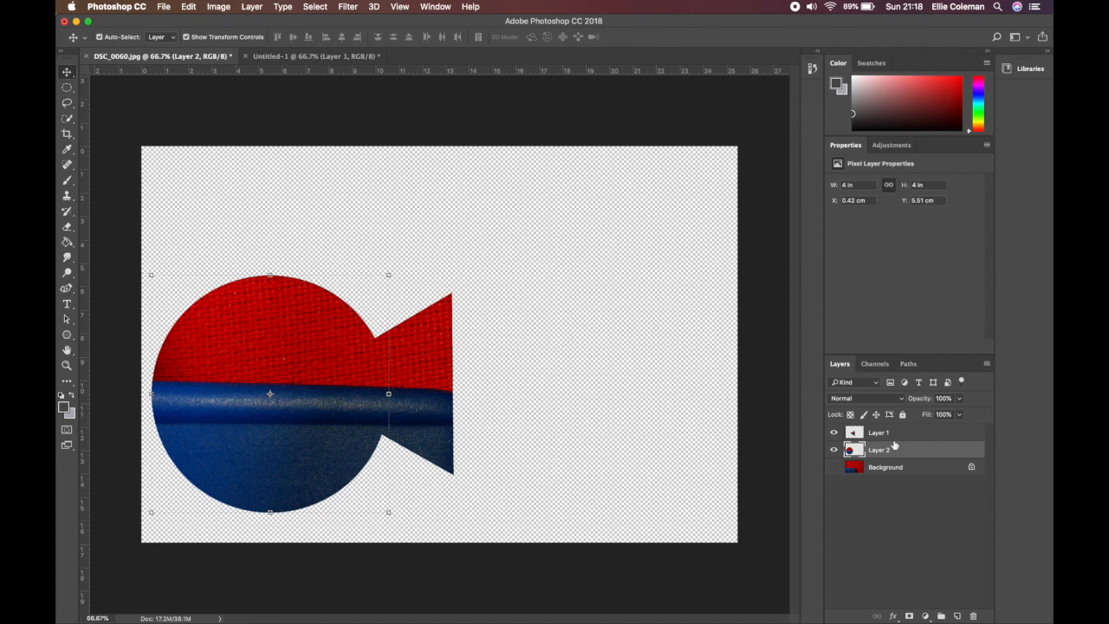
click(292, 58)
key(super+v)
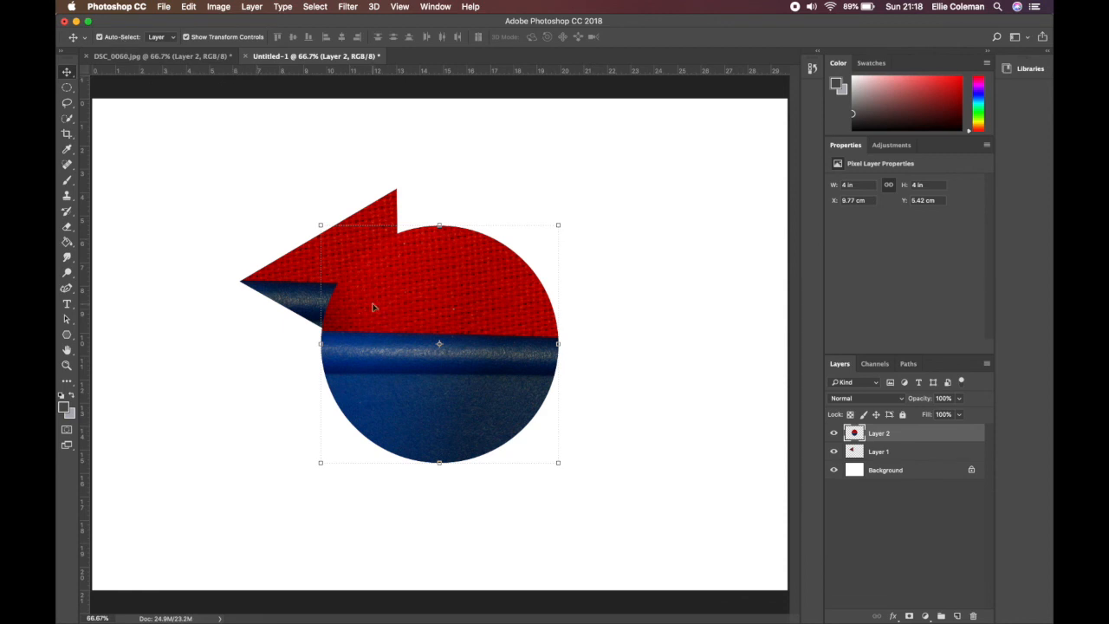
Step: Move the circle to the right of the triangle, at about X 15.5 cm, Y 4 cm
drag(472, 342, 567, 304)
key(super+minus)
key(super+minus)
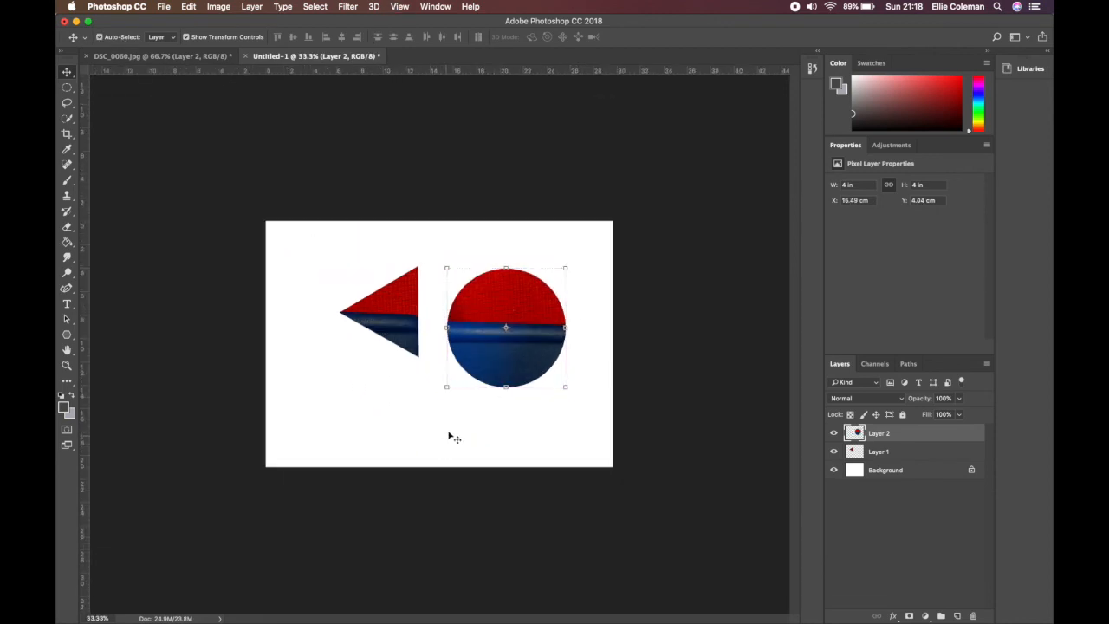